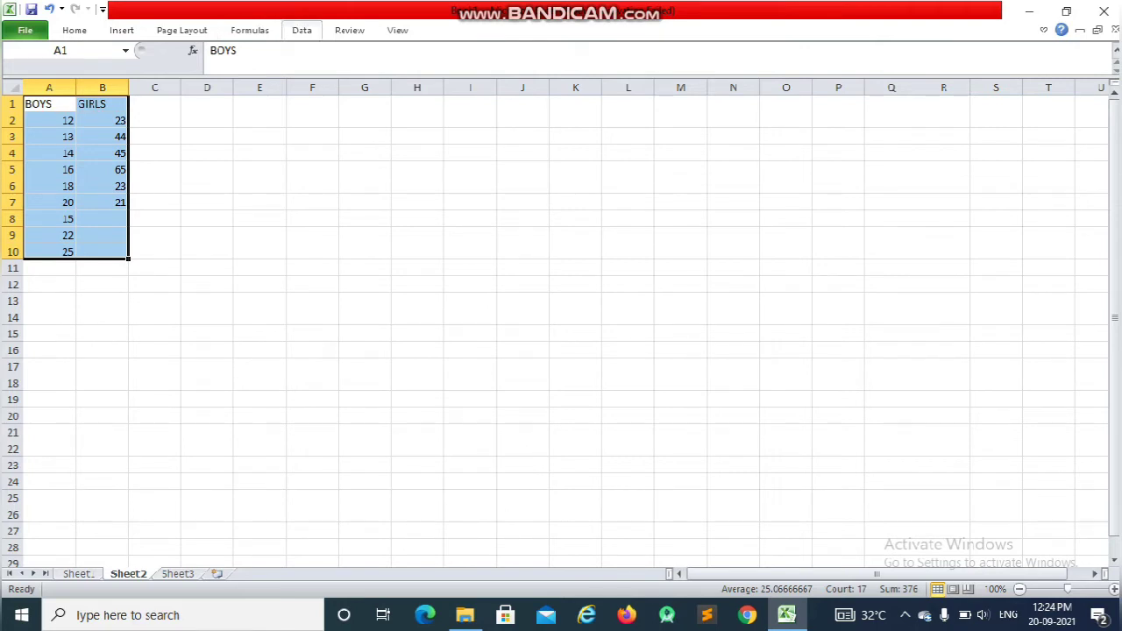
Open the Histogram tool from the Data Analysis tools for the BOYS and GIRLS data
{"action": "left_click", "coordinate": [301, 30]}
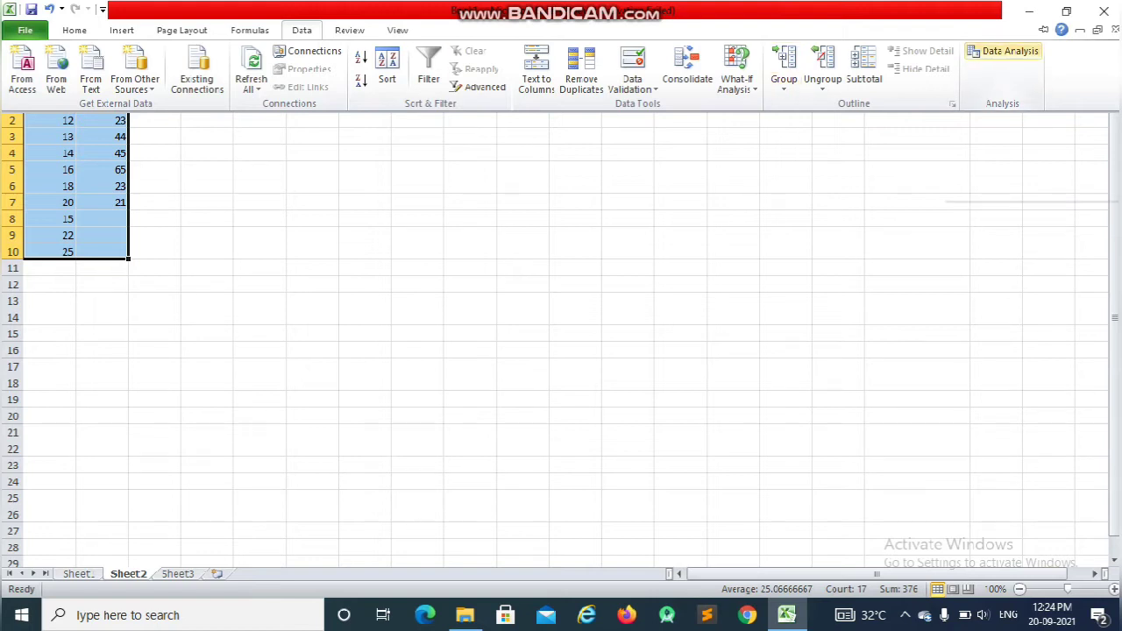
{"action": "left_click", "coordinate": [1003, 51]}
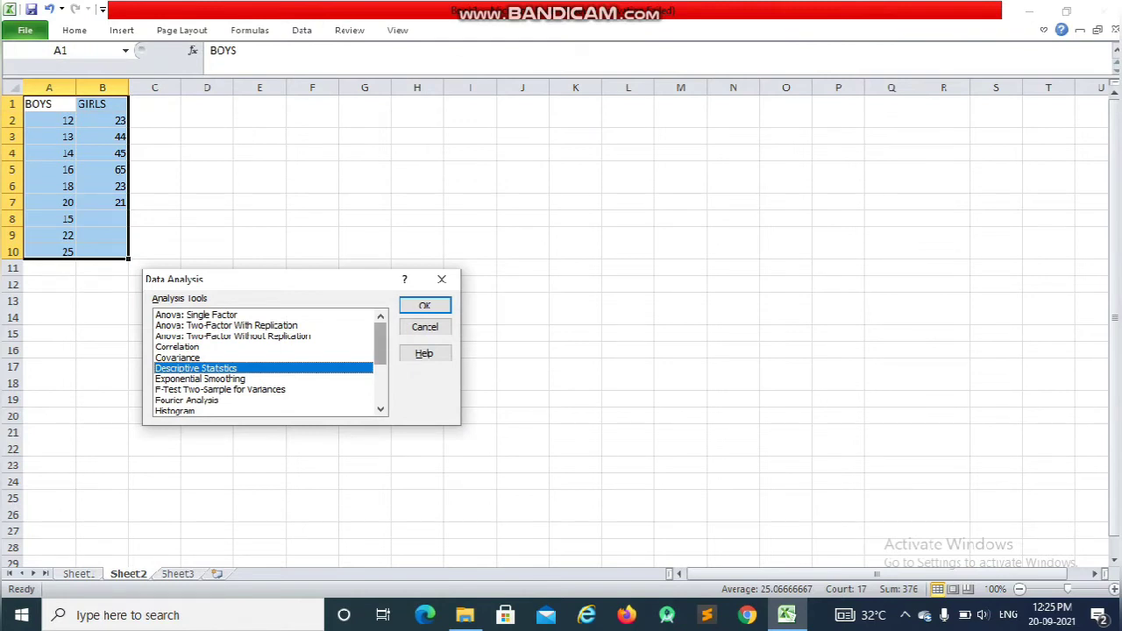
{"action": "left_click_drag", "start_coordinate": [381, 343], "coordinate": [380, 382]}
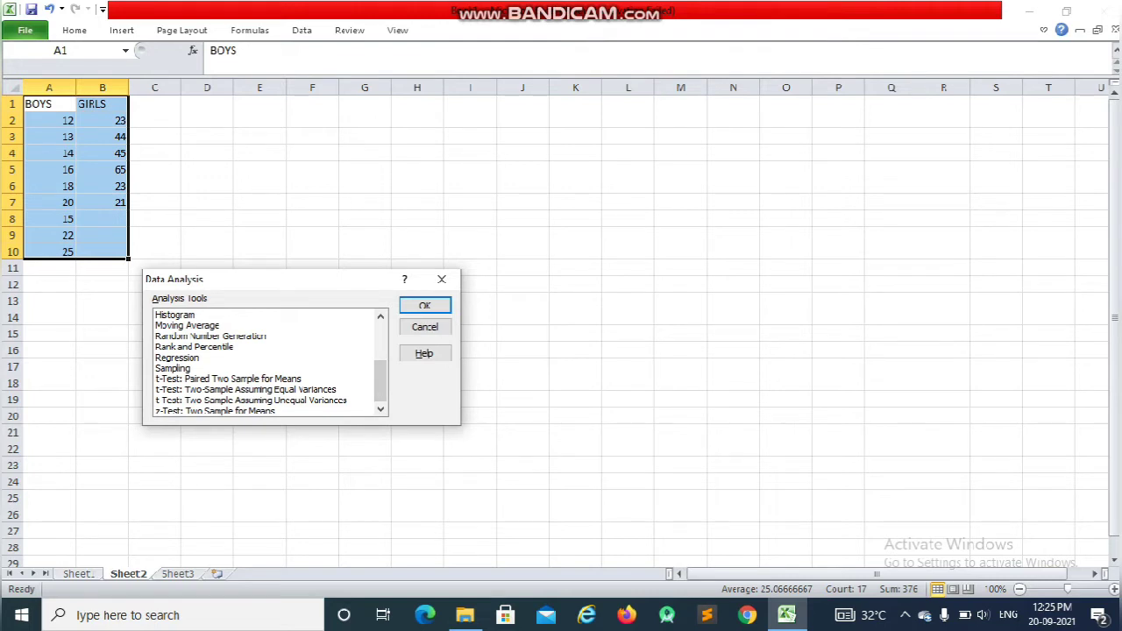
{"action": "left_click", "coordinate": [175, 314]}
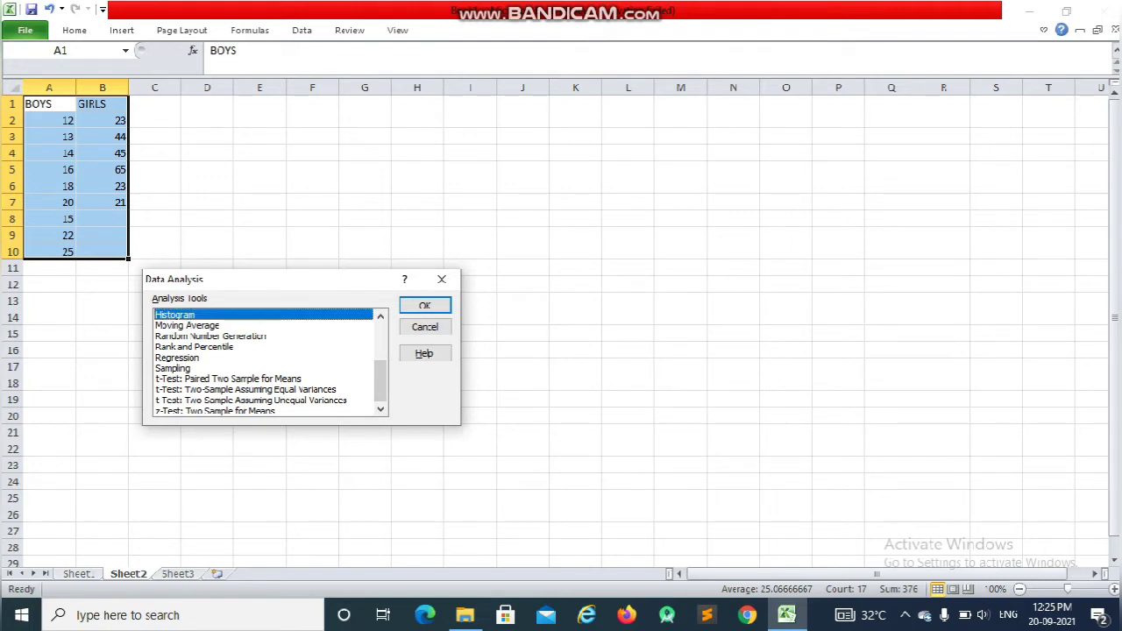
{"action": "left_click", "coordinate": [424, 305]}
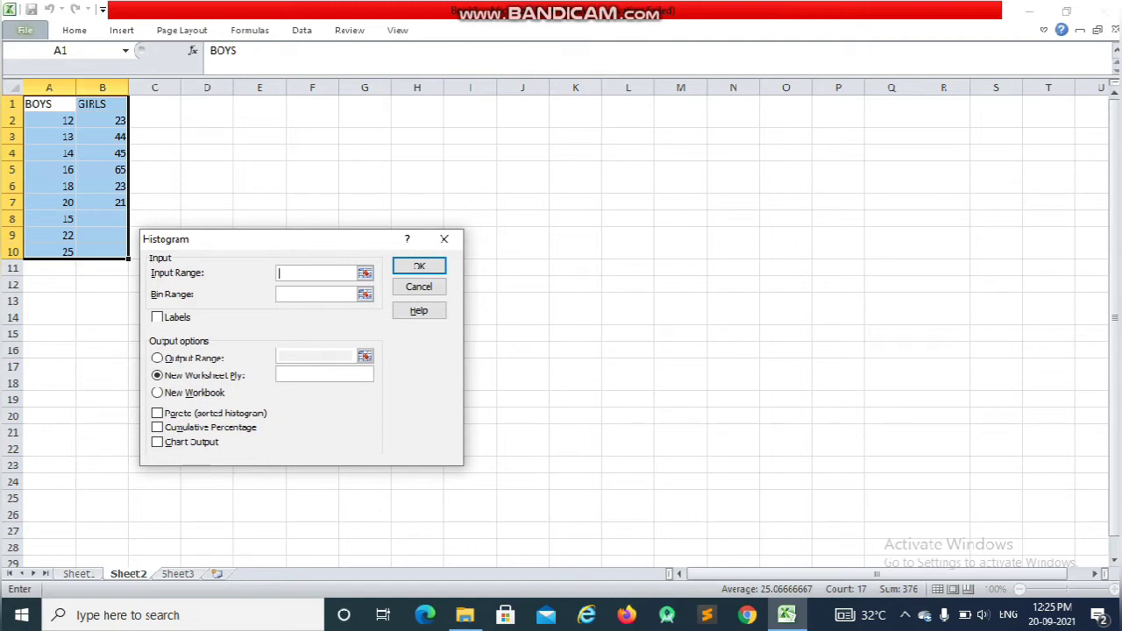
Set the histogram's input range to A2:A7 and its bin range to B2:B7
{"action": "left_click", "coordinate": [102, 202]}
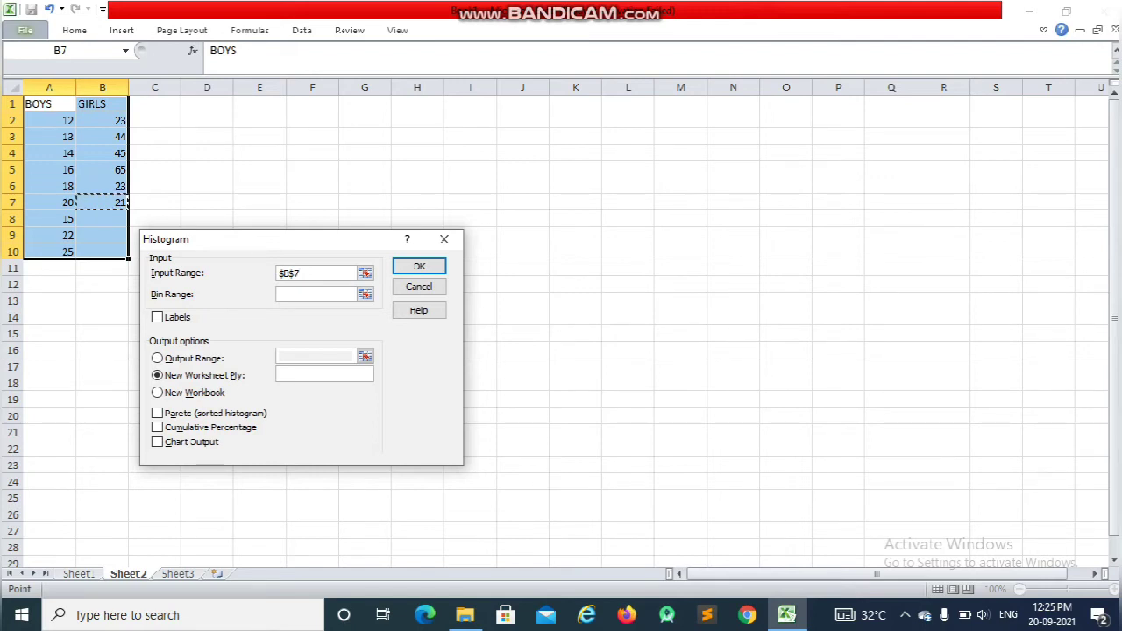
{"action": "key", "text": "ctrl+a"}
{"action": "key", "text": "BackSpace"}
{"action": "type", "text": "A2:B7"}
{"action": "type", "text": "B2:B7"}
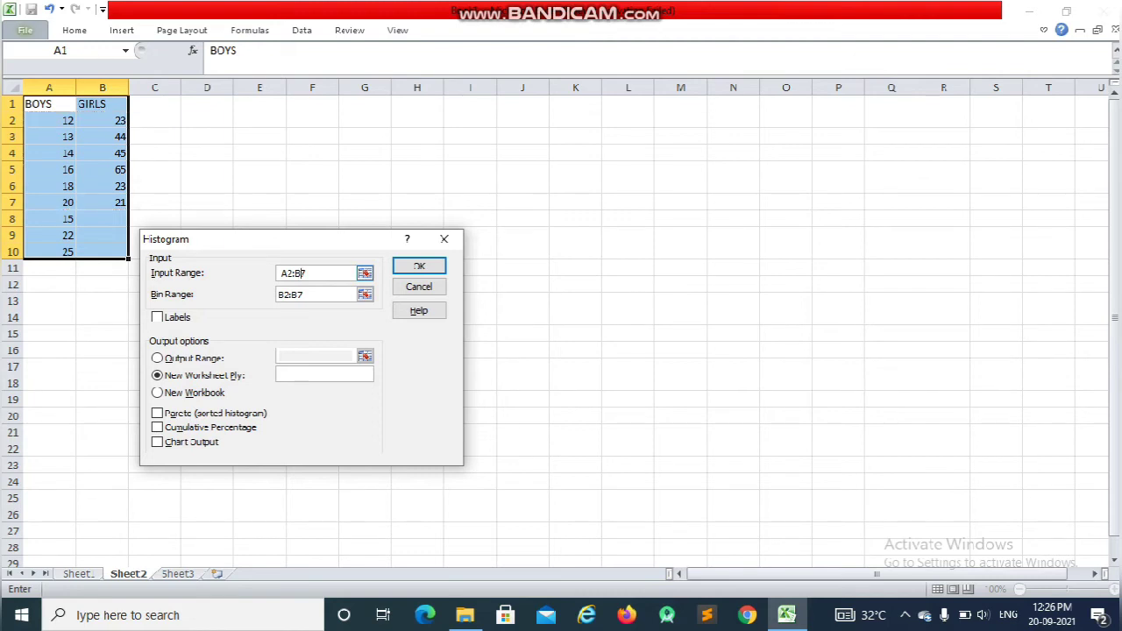
{"action": "double_click", "coordinate": [300, 274]}
{"action": "type", "text": "A7"}
Send the histogram results to an output range starting at cell E1
{"action": "key", "text": "alt+o"}
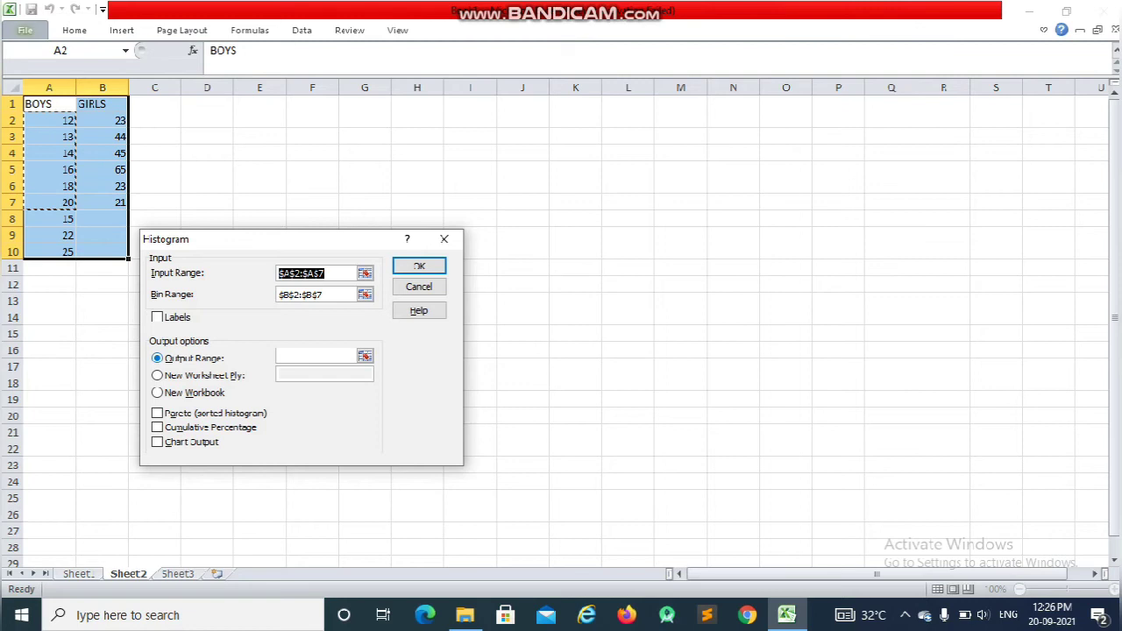
{"action": "left_click", "coordinate": [315, 355]}
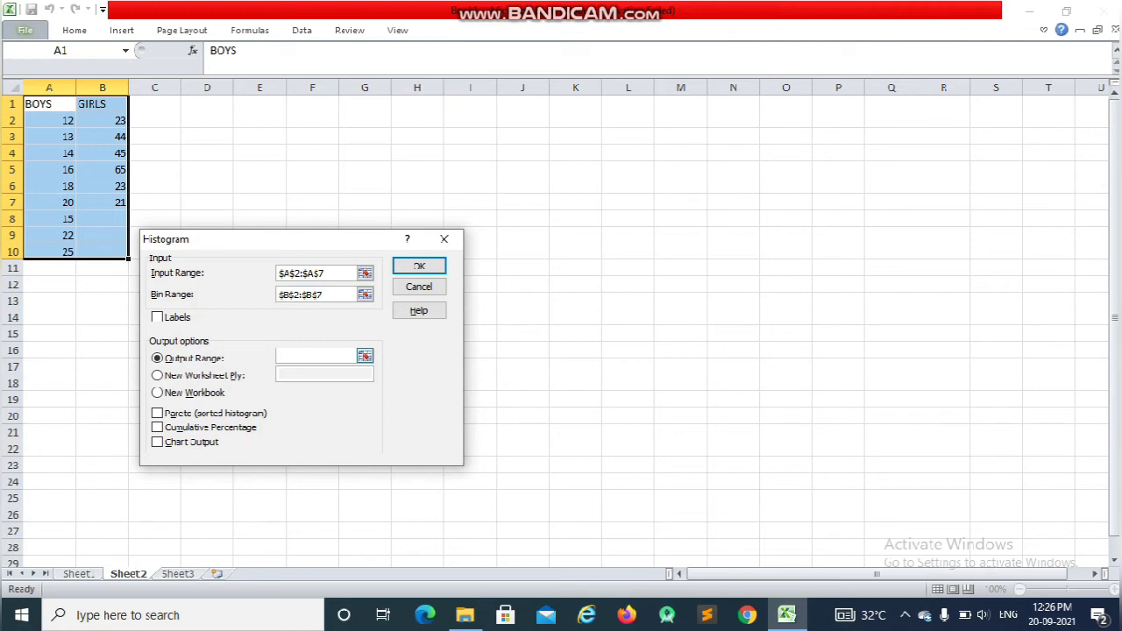
{"action": "type", "text": "E1"}
Enable Pareto (sorted histogram), Cumulative Percentage and Chart Output, and generate the histogram
{"action": "left_click", "coordinate": [157, 413]}
{"action": "key", "text": "Tab"}
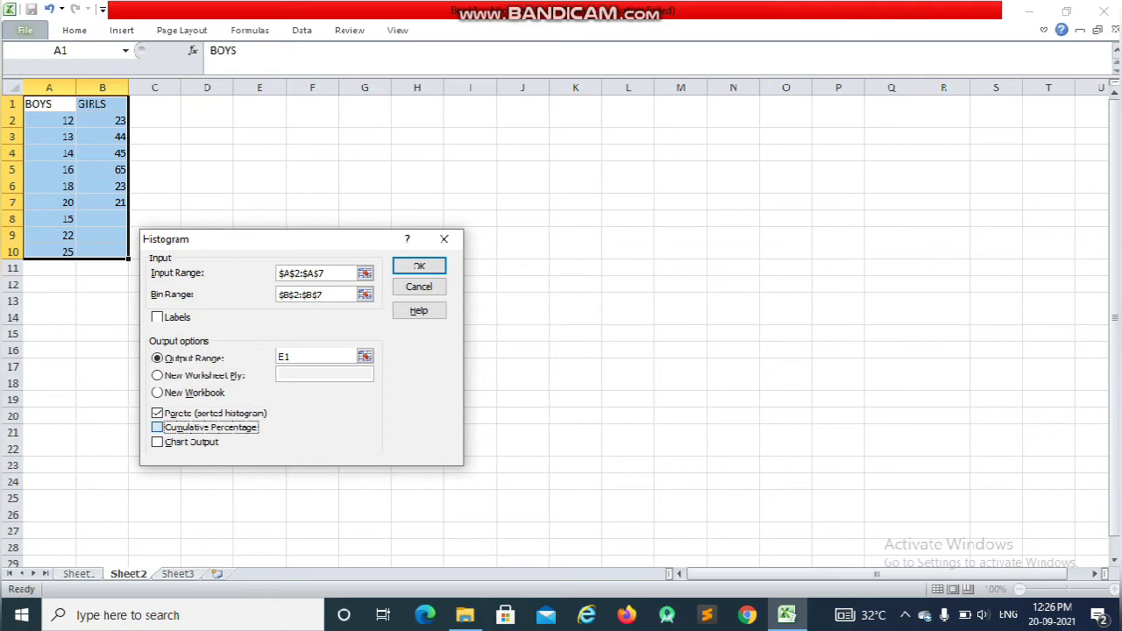
{"action": "key", "text": "space"}
{"action": "key", "text": "Tab"}
{"action": "key", "text": "space"}
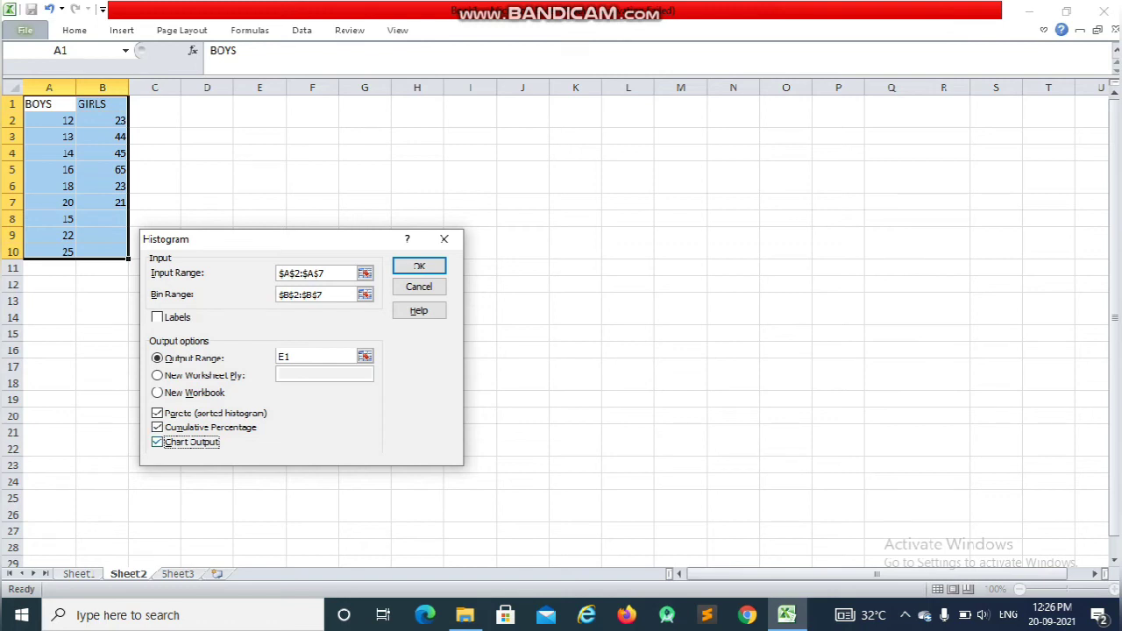
{"action": "key", "text": "Tab"}
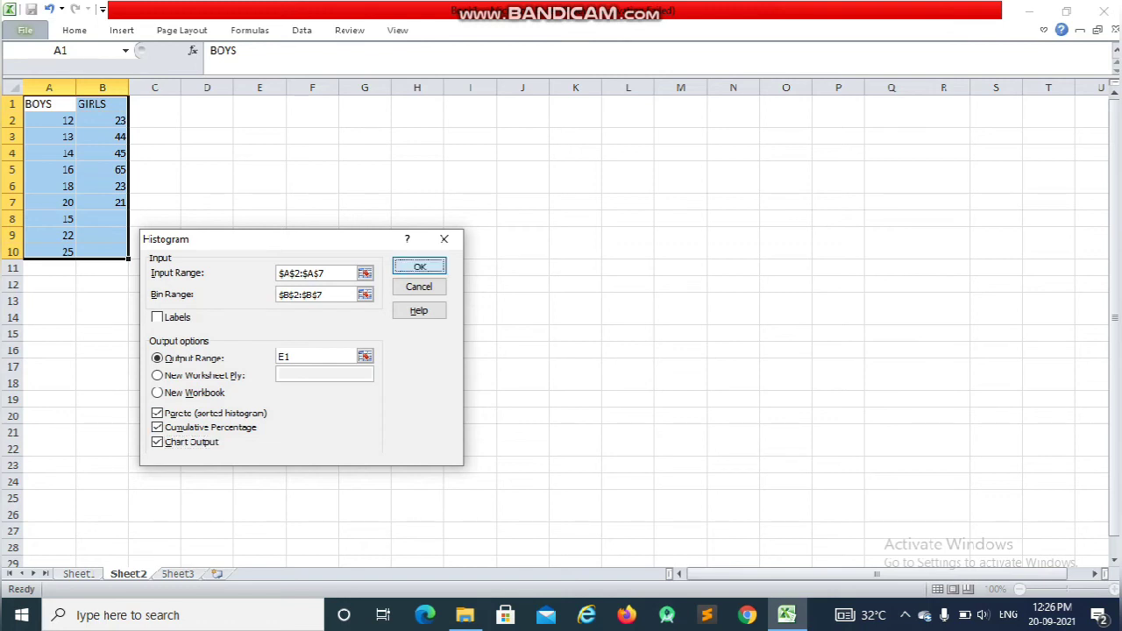
{"action": "key", "text": "Return"}
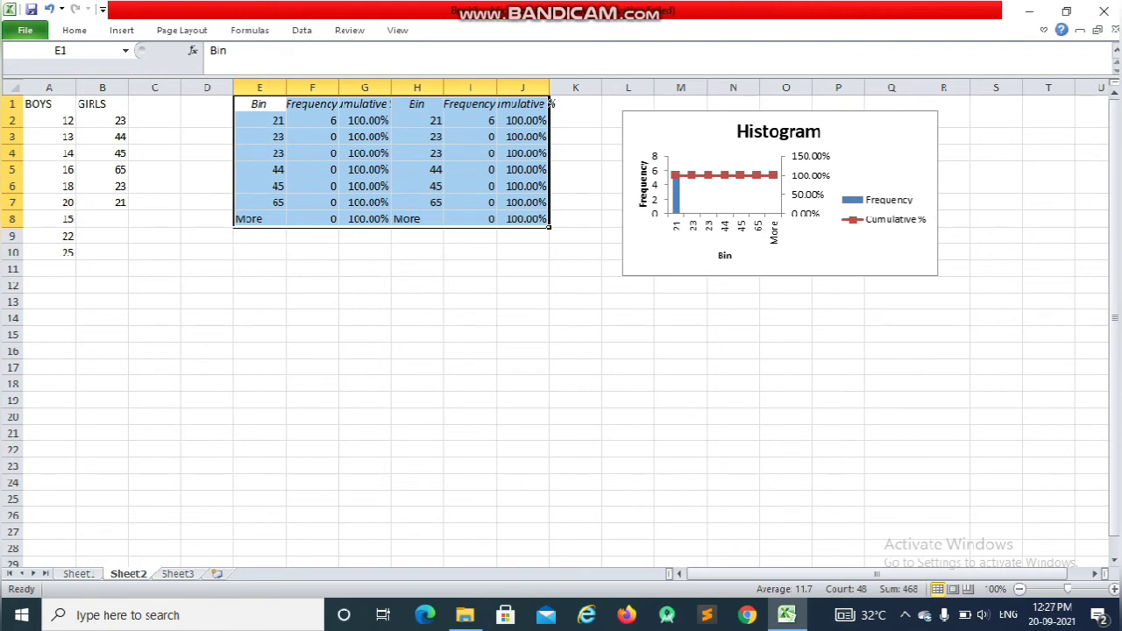
Narrow the Bin column E and widen column J to fit its Cumulative % heading
{"action": "left_click_drag", "start_coordinate": [549, 226], "coordinate": [549, 226]}
{"action": "left_click_drag", "start_coordinate": [287, 88], "coordinate": [266, 87]}
{"action": "left_click", "coordinate": [292, 88]}
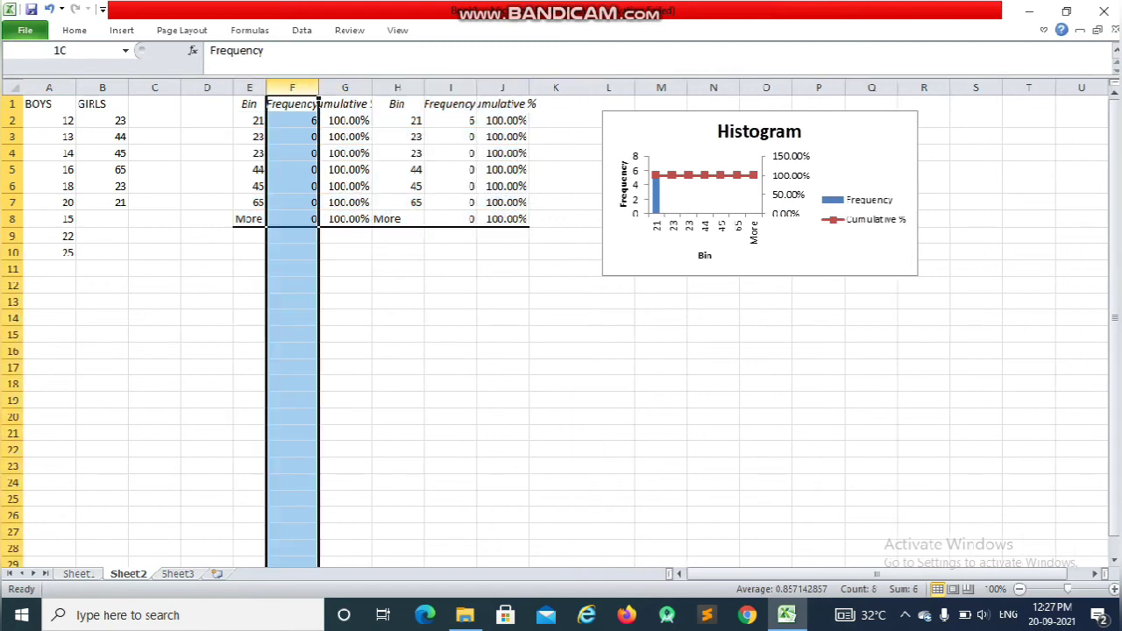
{"action": "left_click", "coordinate": [397, 300]}
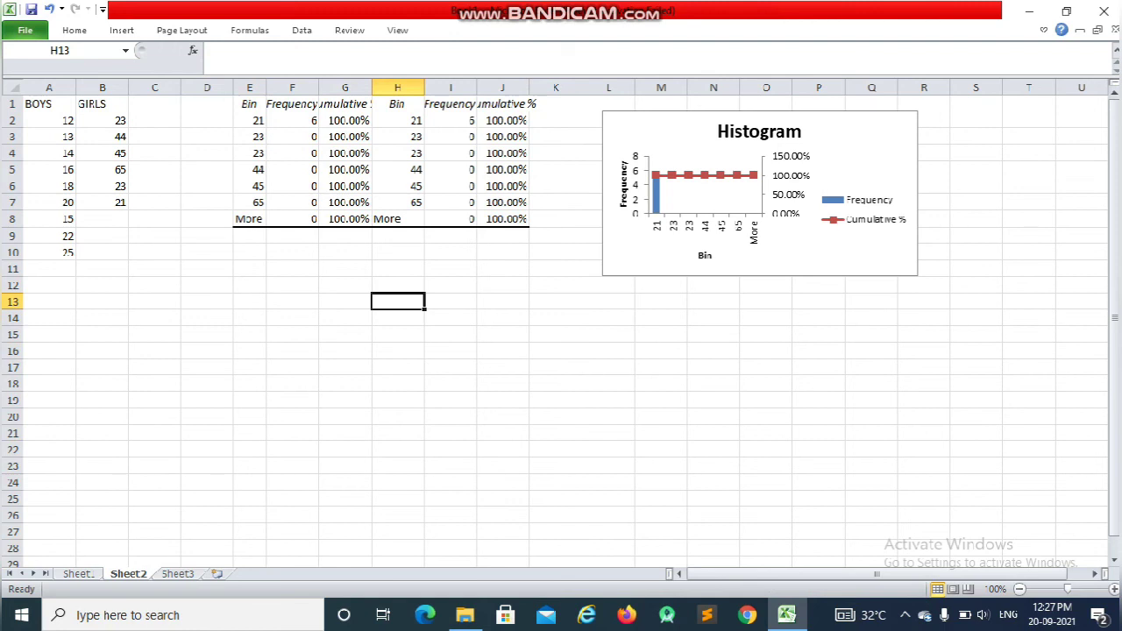
{"action": "left_click_drag", "start_coordinate": [476, 88], "coordinate": [567, 88]}
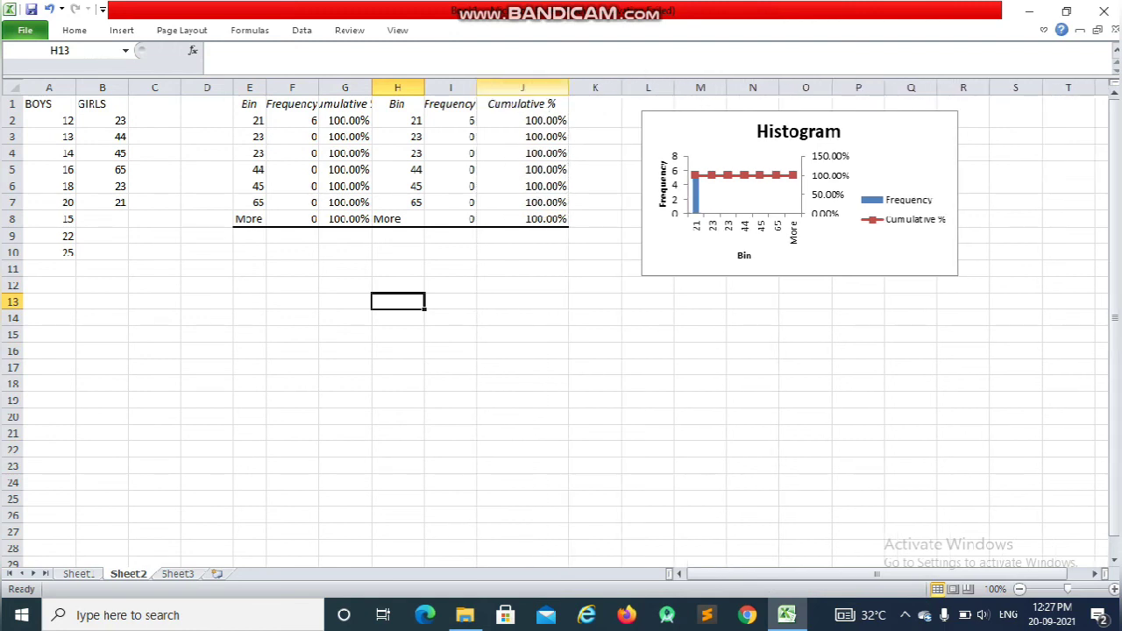
Collapse columns D and F to zero width and widen columns J and G around their Cumulative % headings
{"action": "left_click_drag", "start_coordinate": [233, 87], "coordinate": [191, 87]}
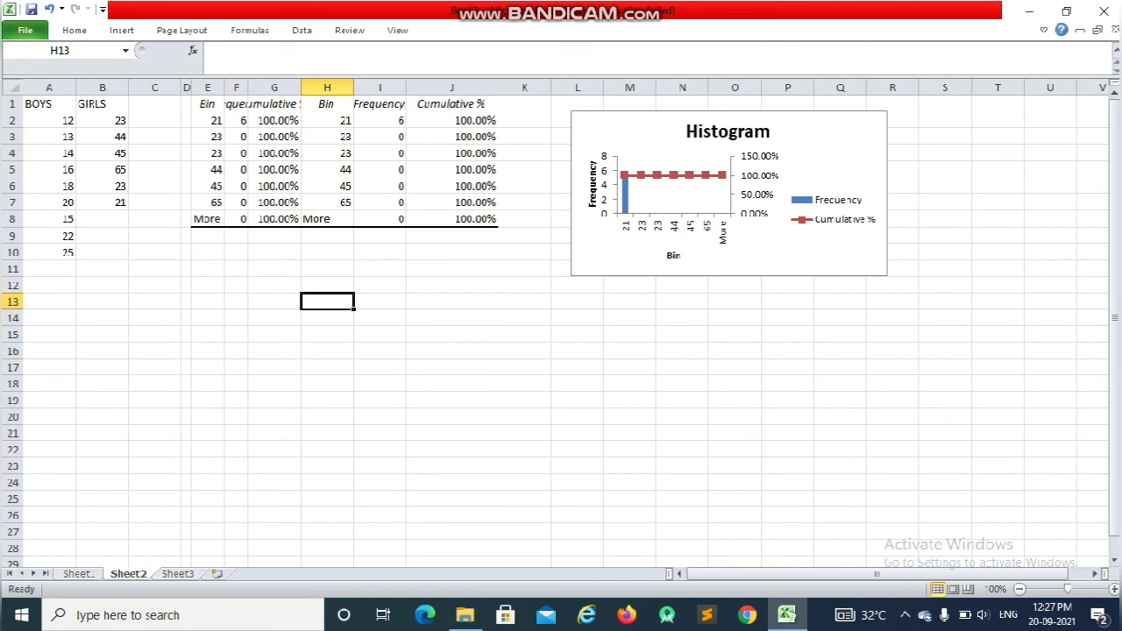
{"action": "left_click_drag", "start_coordinate": [405, 88], "coordinate": [405, 87]}
{"action": "left_click_drag", "start_coordinate": [497, 87], "coordinate": [519, 88]}
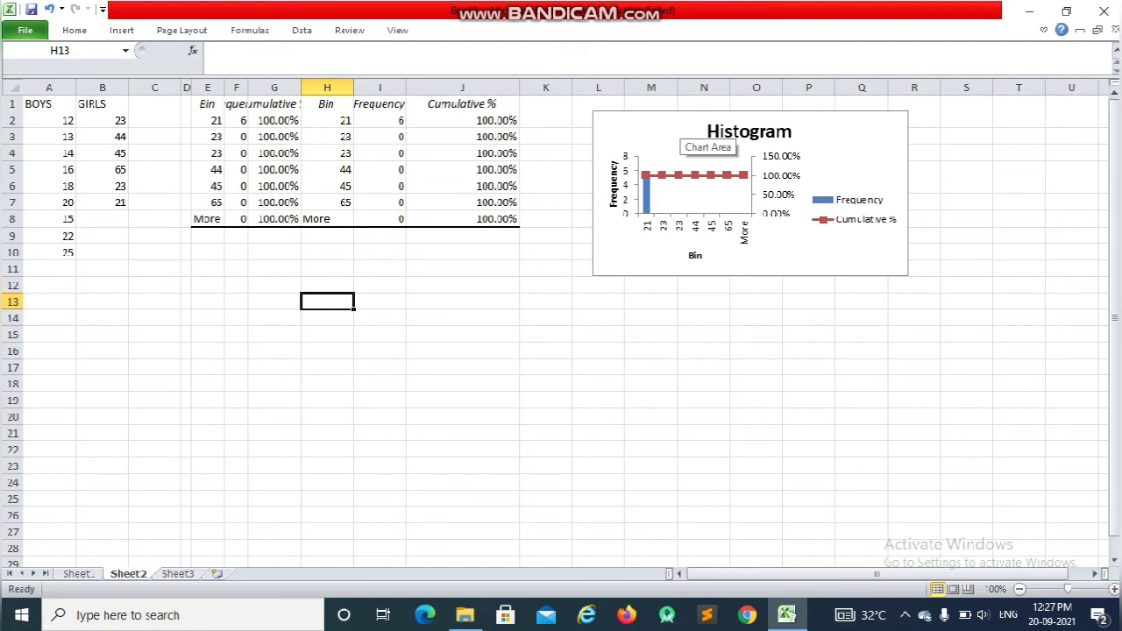
{"action": "left_click_drag", "start_coordinate": [191, 87], "coordinate": [178, 88]}
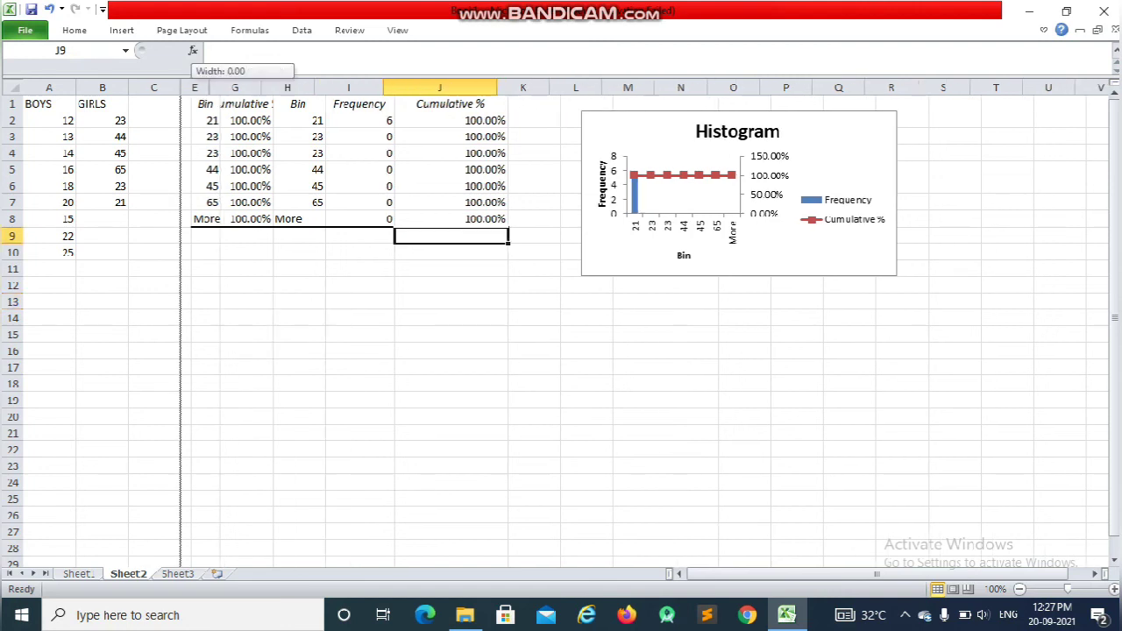
{"action": "left_click_drag", "start_coordinate": [259, 88], "coordinate": [285, 88]}
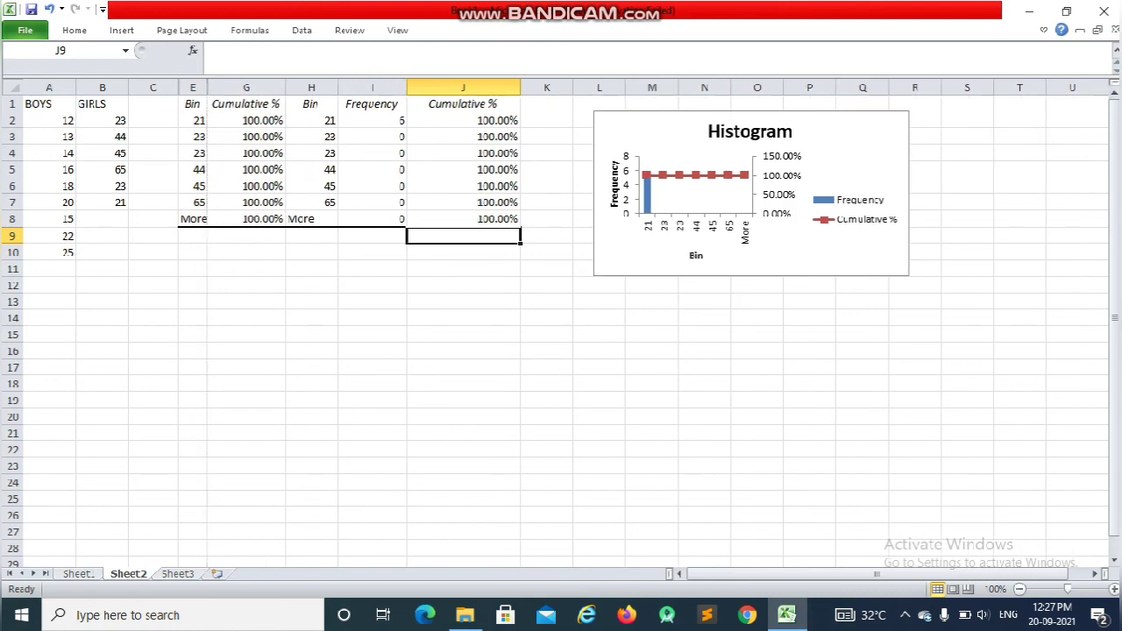